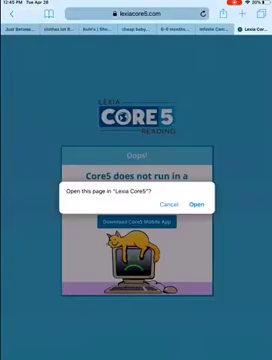
- Launch the Lexia Core5 app from the Safari prompt to load the student's world map
left_click(196, 204)
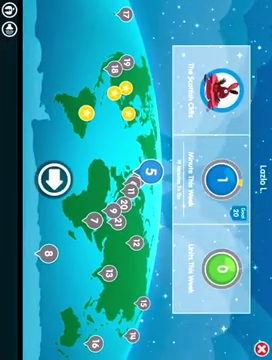
- Confirm the student's log out from Core5, then exit to the iPad home screen
left_click(261, 349)
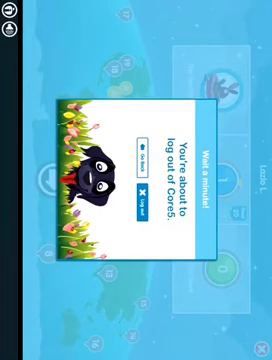
left_click(142, 196)
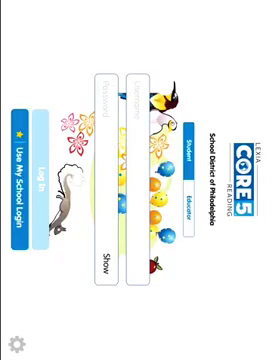
key("super")
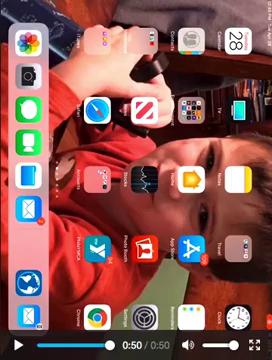